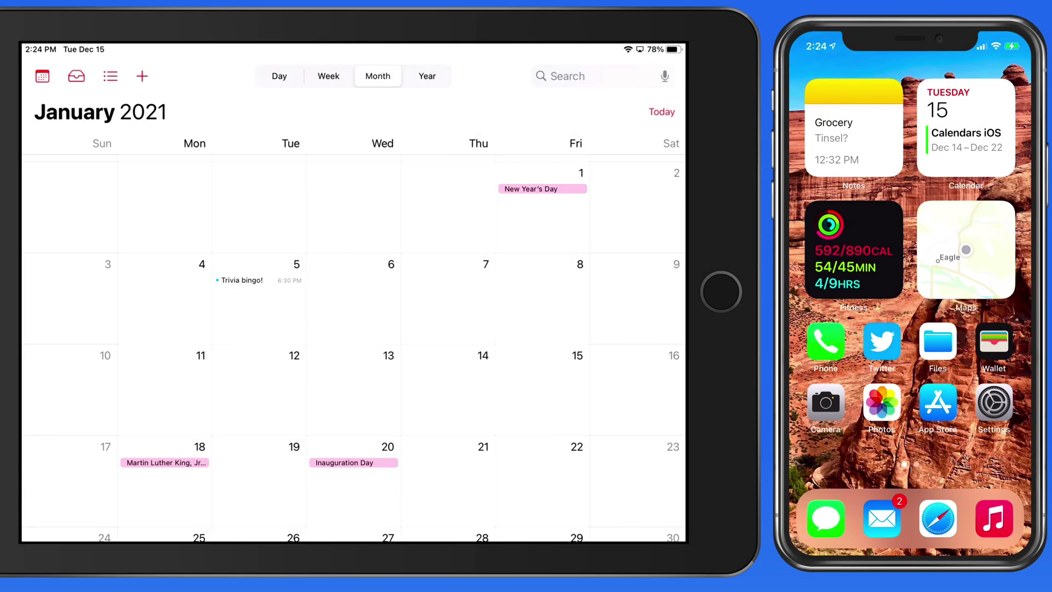
Step: Switch to Week view for January 3–9 and open the Trivia bingo! event's details
{"action": "key", "text": "super+2"}
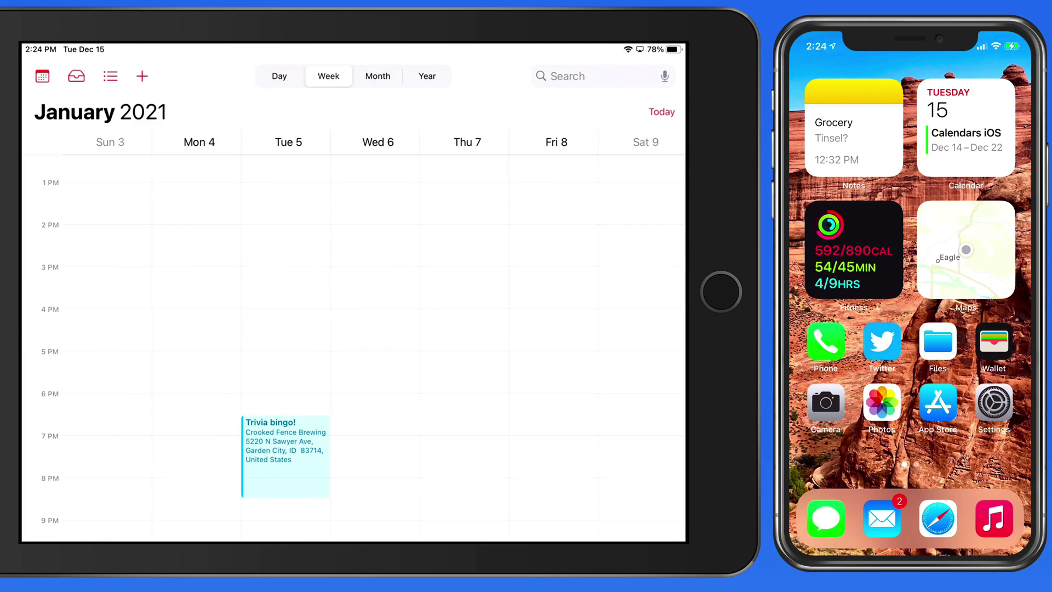
{"action": "scroll", "coordinate": [354, 345], "scroll_direction": "down", "scroll_amount": 3}
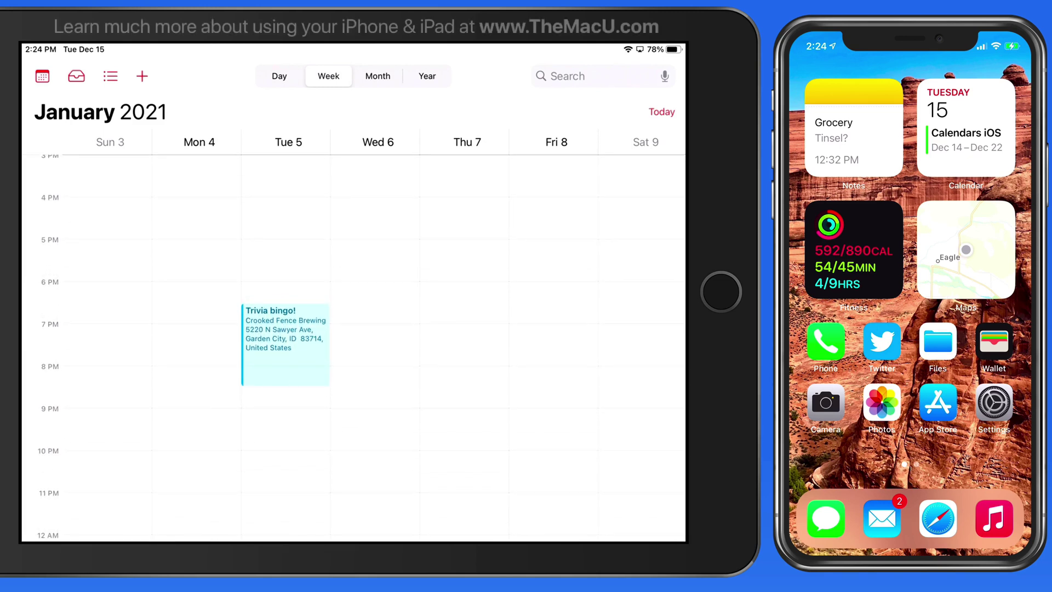
{"action": "left_click", "coordinate": [284, 344]}
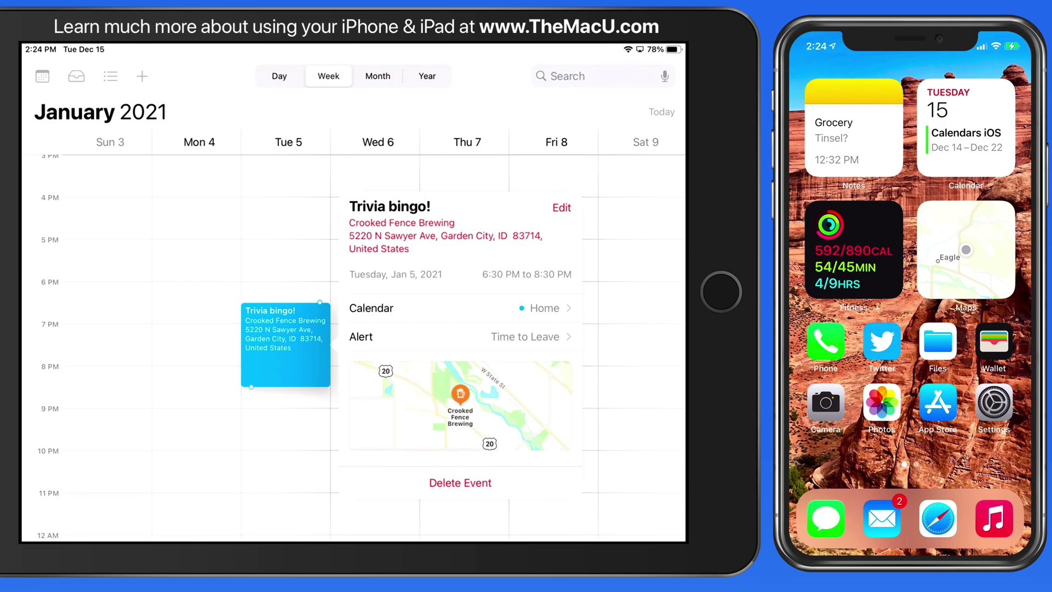
{"action": "left_click", "coordinate": [561, 207]}
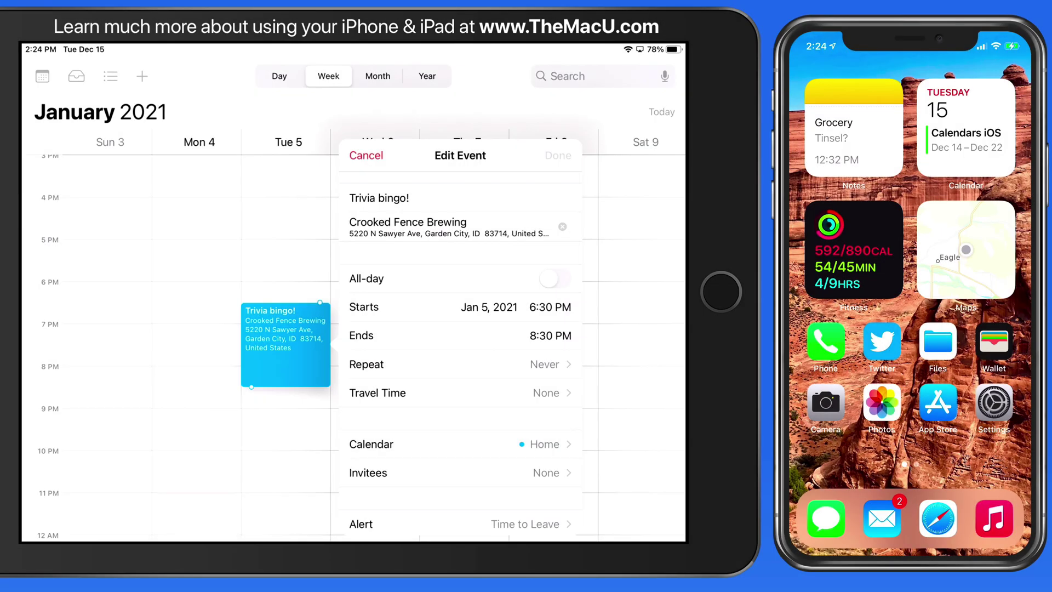
{"action": "left_click", "coordinate": [460, 472]}
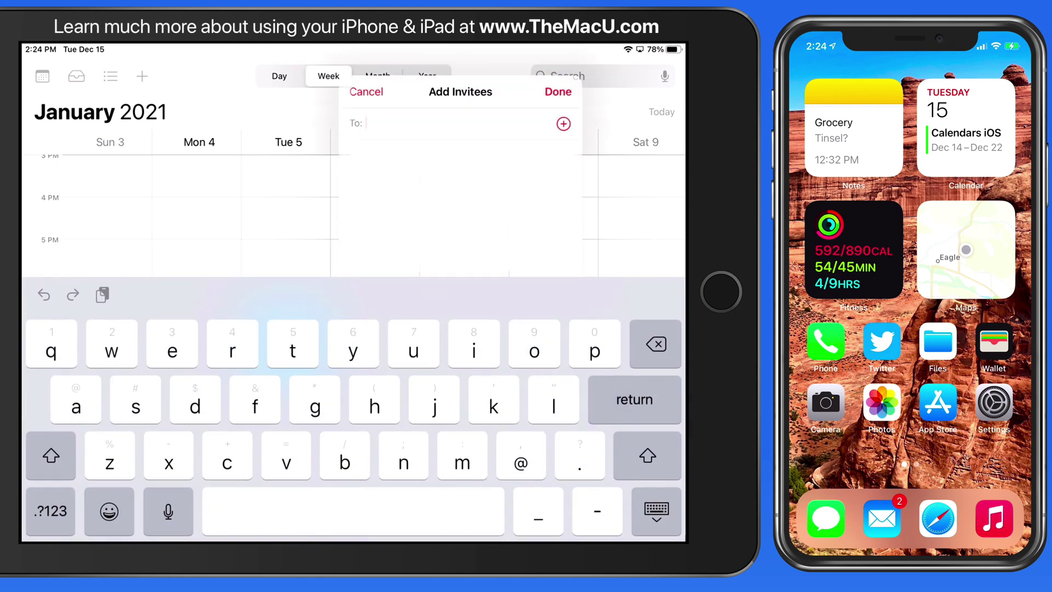
{"action": "type", "text": "drew"}
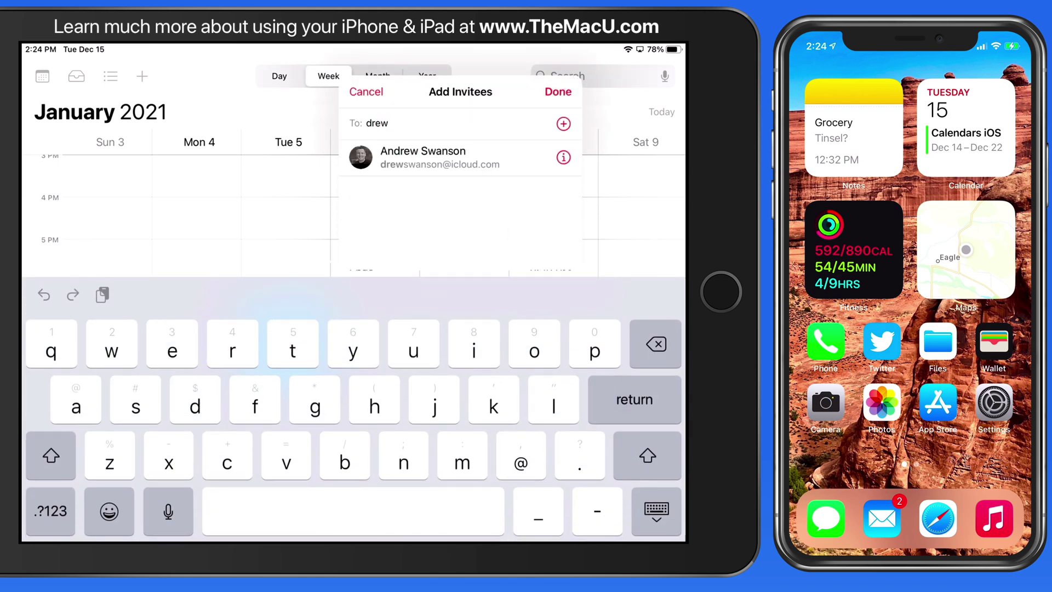
{"action": "left_click", "coordinate": [423, 156]}
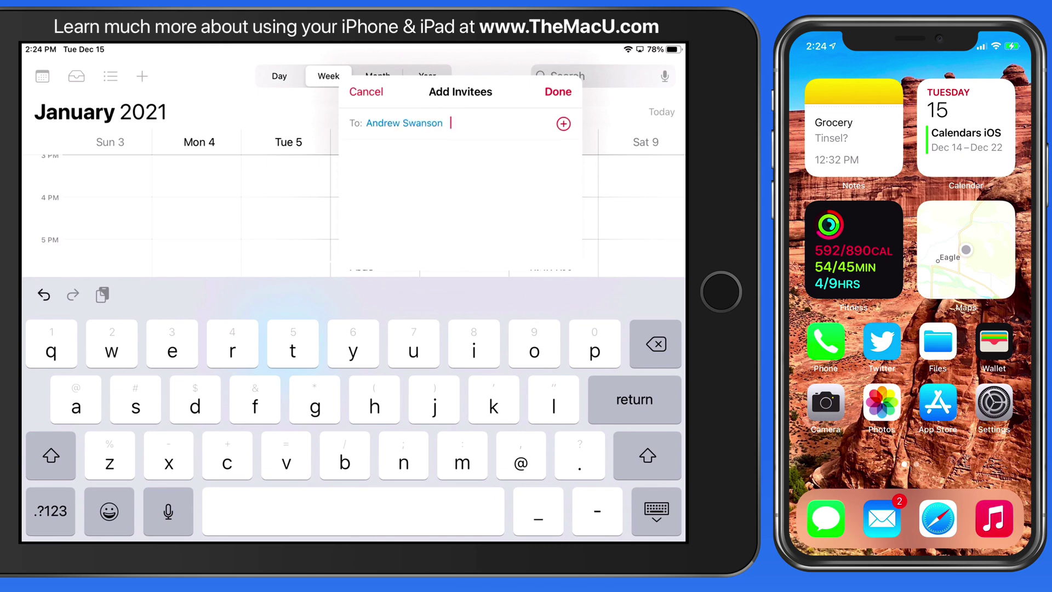
{"action": "left_click", "coordinate": [558, 92]}
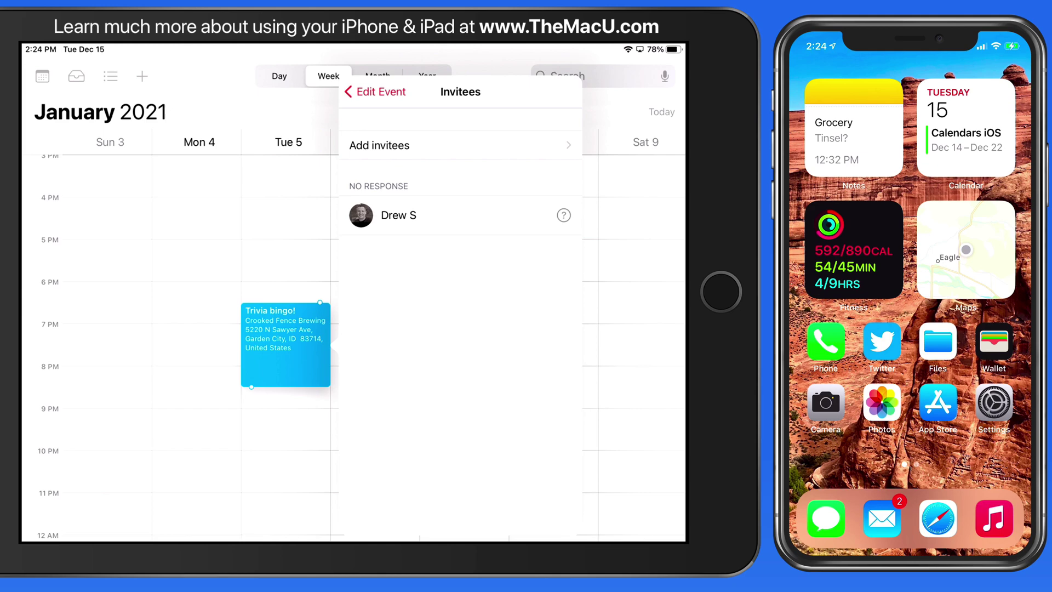
{"action": "left_click", "coordinate": [375, 91]}
{"action": "left_click", "coordinate": [556, 91]}
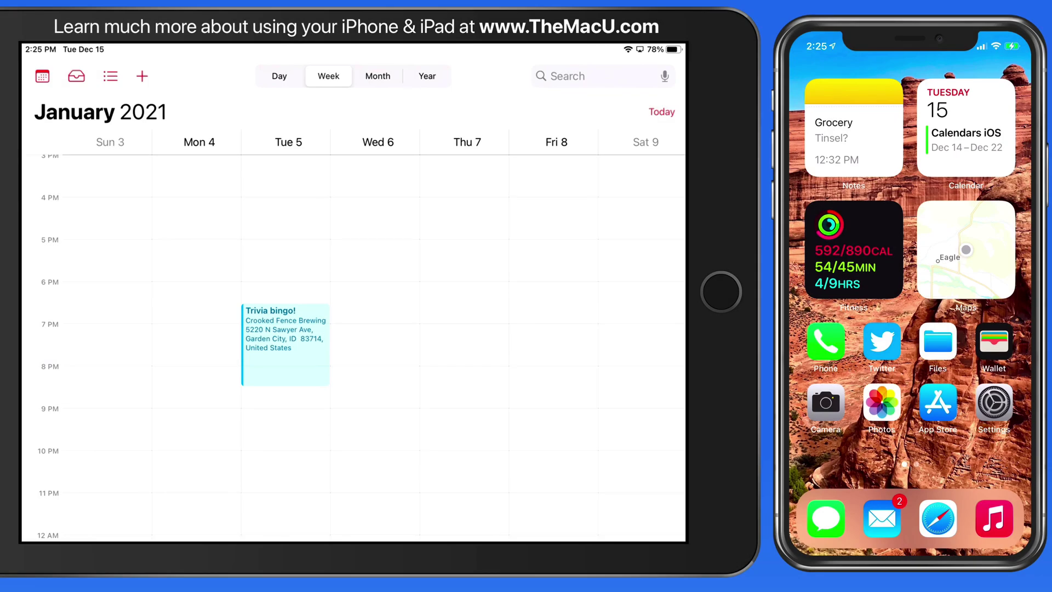
{"action": "left_click", "coordinate": [969, 124]}
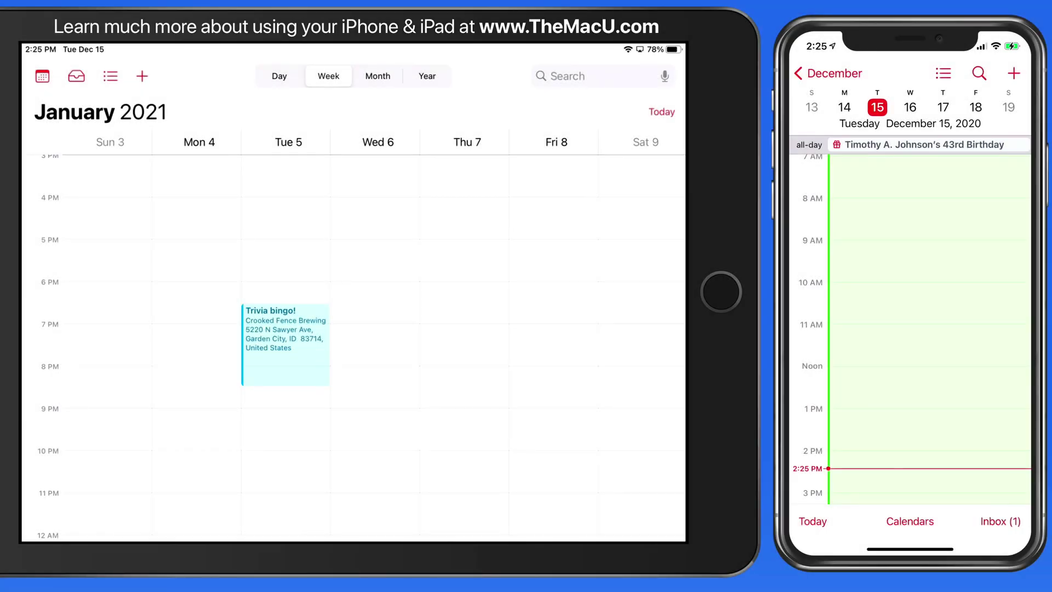
{"action": "left_click", "coordinate": [1001, 522]}
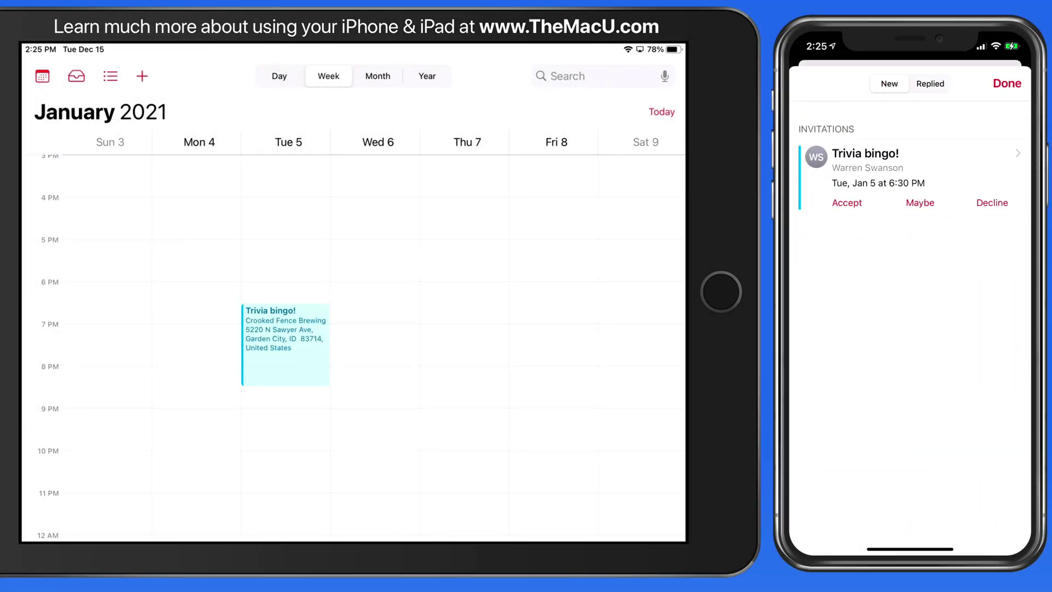
{"action": "left_click", "coordinate": [905, 164]}
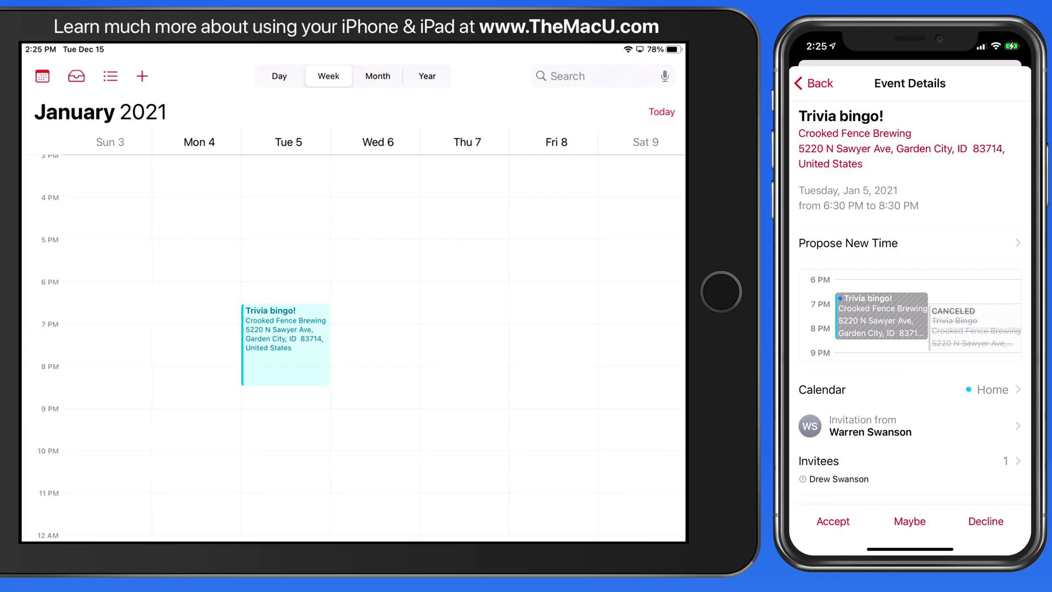
{"action": "scroll", "coordinate": [910, 328], "scroll_direction": "down", "scroll_amount": 3}
{"action": "scroll", "coordinate": [911, 329], "scroll_direction": "up", "scroll_amount": 3}
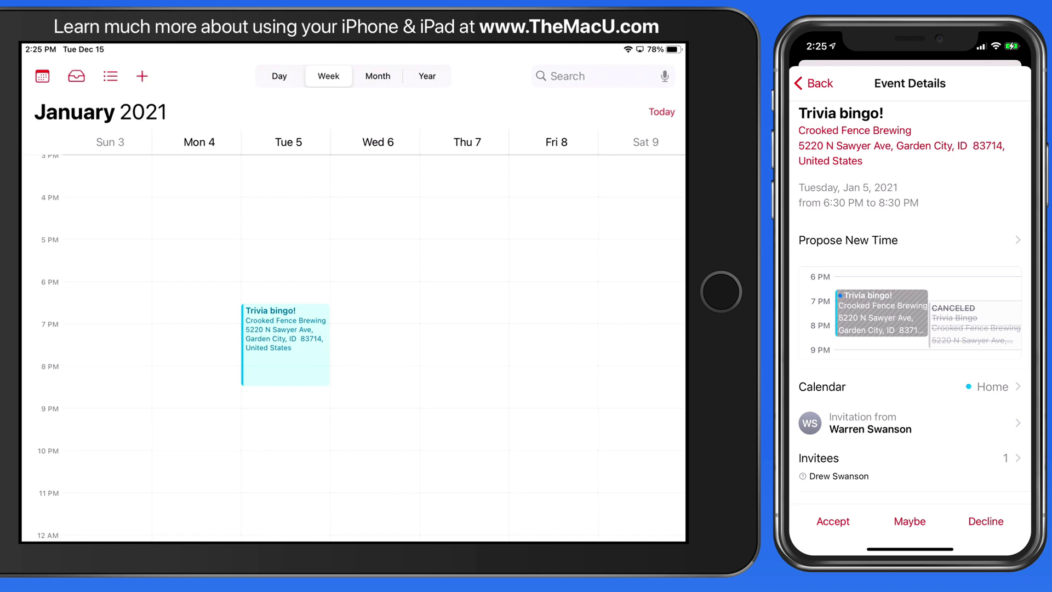
{"action": "left_click", "coordinate": [814, 83]}
{"action": "left_click", "coordinate": [1009, 82]}
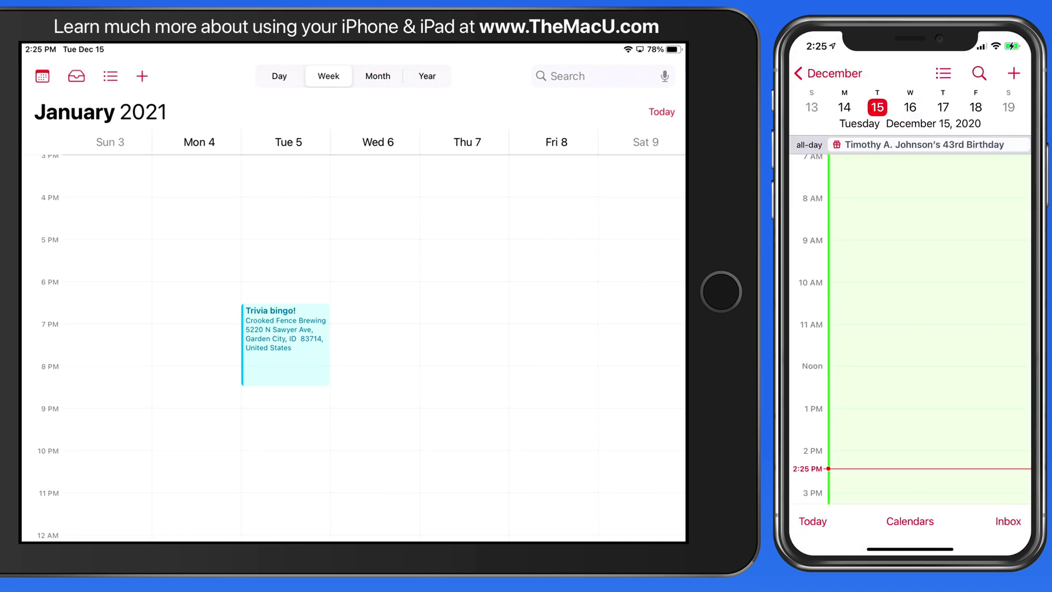
{"action": "left_click", "coordinate": [284, 341]}
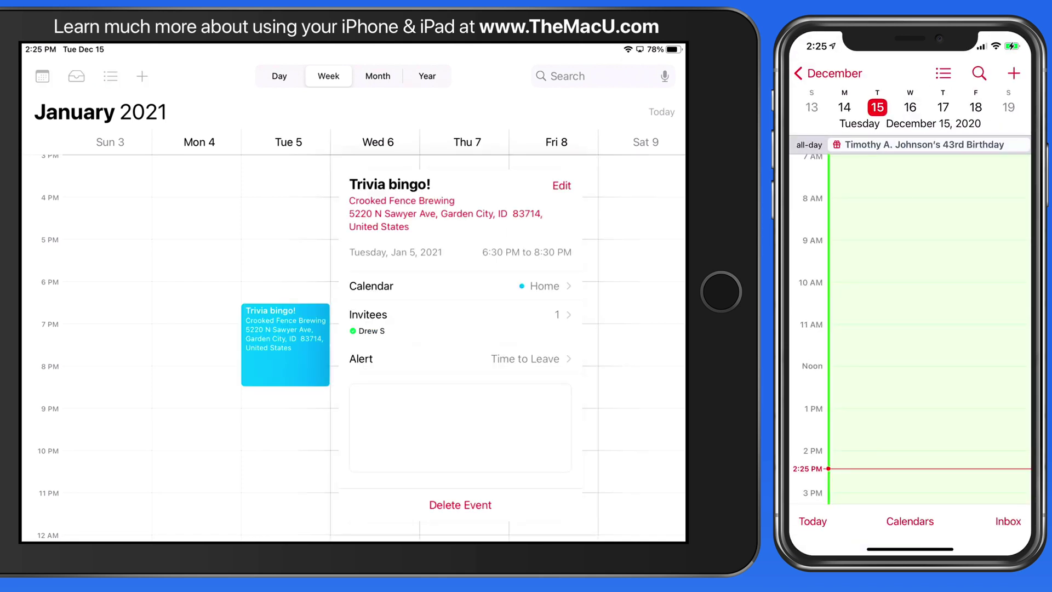
{"action": "left_click", "coordinate": [460, 314]}
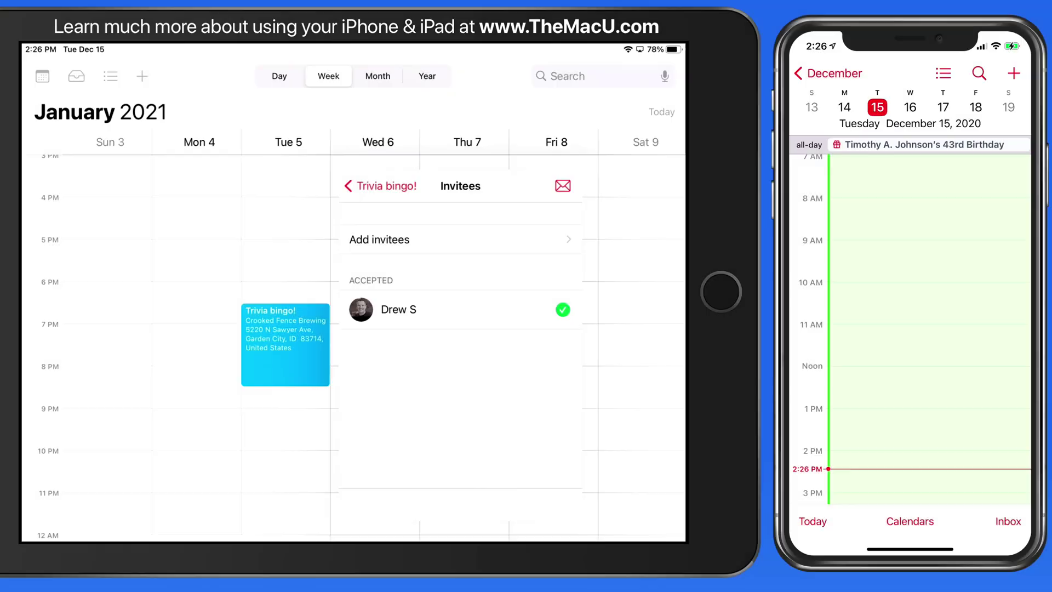
{"action": "left_click", "coordinate": [562, 185]}
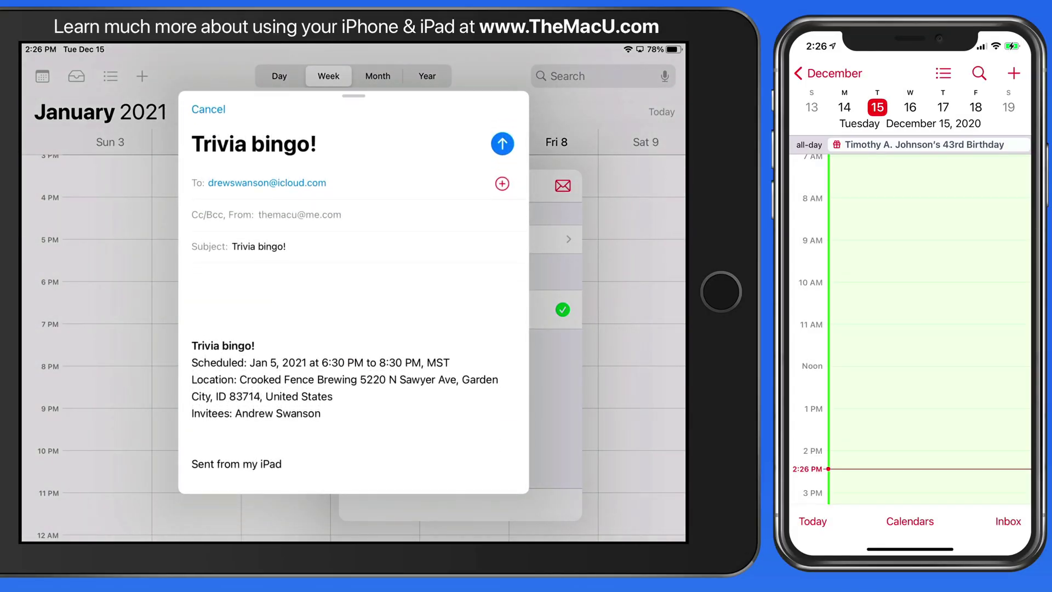
{"action": "left_click", "coordinate": [208, 108]}
{"action": "left_click", "coordinate": [209, 143]}
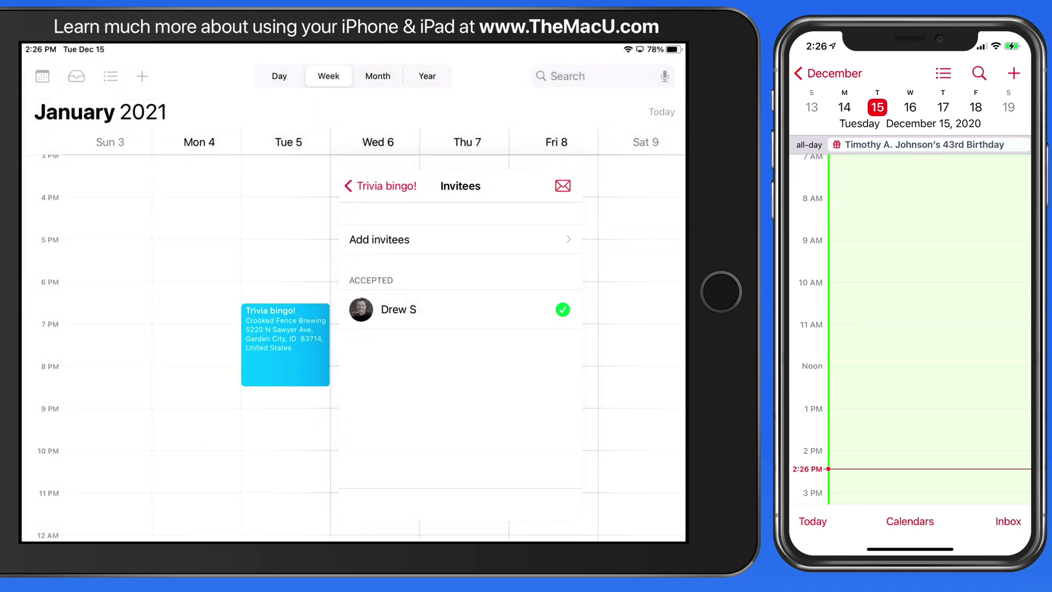
Step: Close the invitee popover and wait for the Night Ski invitation on Friday, January 8
{"action": "key", "text": "Escape"}
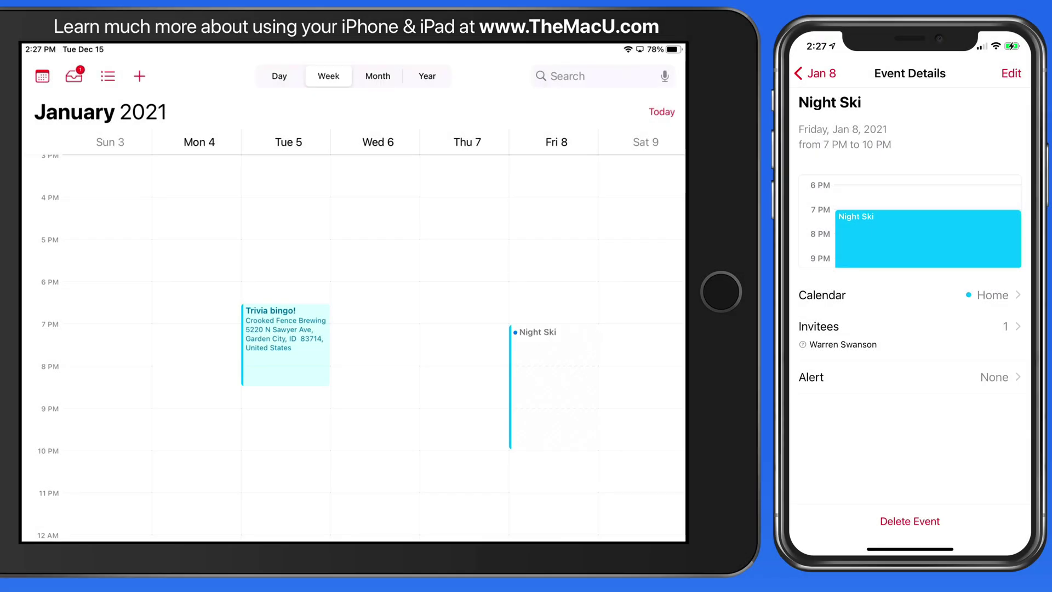
Step: Preview the Night Ski invitation, then decline it from the Inbox sidebar
{"action": "left_click", "coordinate": [552, 387]}
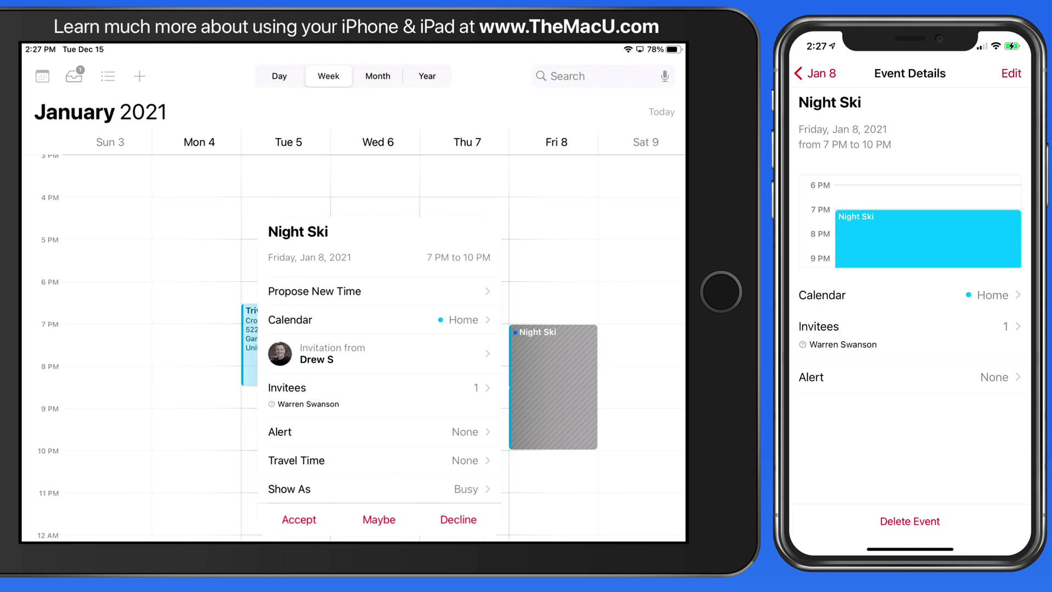
{"action": "left_click", "coordinate": [73, 76]}
{"action": "left_click", "coordinate": [73, 76]}
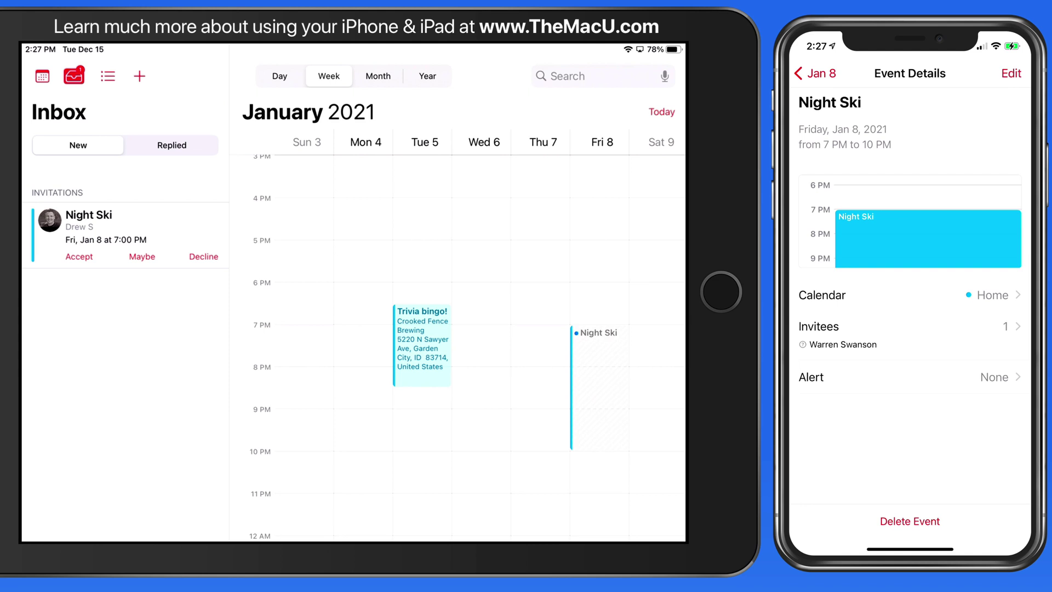
{"action": "left_click", "coordinate": [203, 257]}
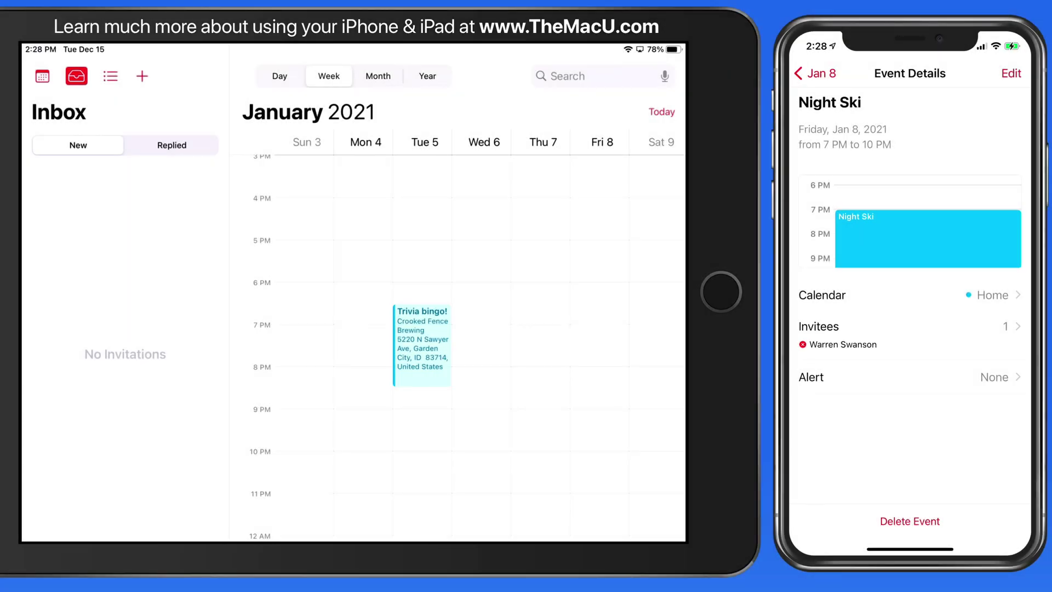
{"action": "left_click", "coordinate": [43, 76]}
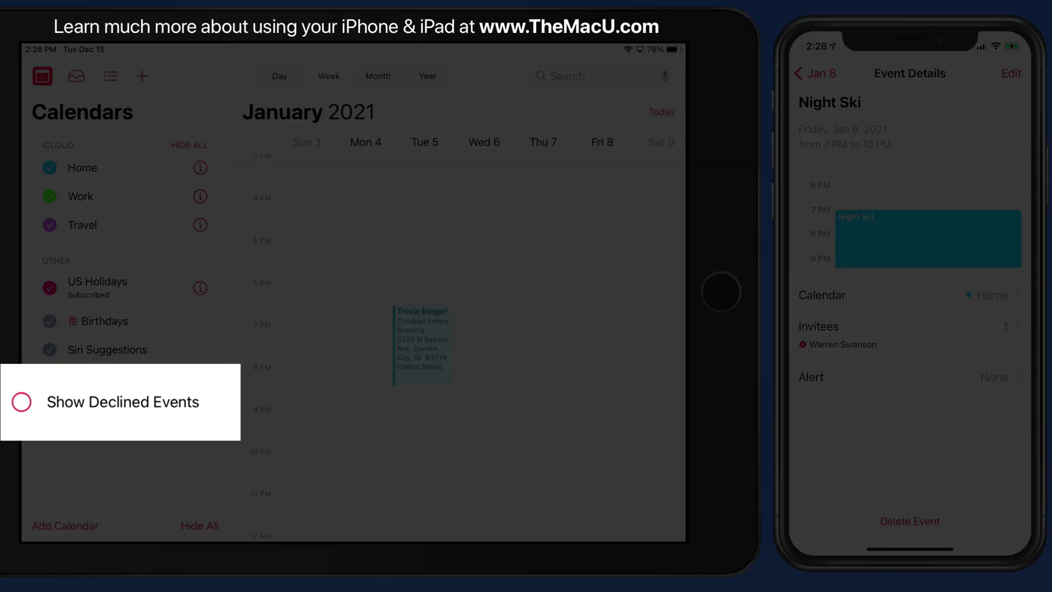
{"action": "left_click", "coordinate": [50, 401]}
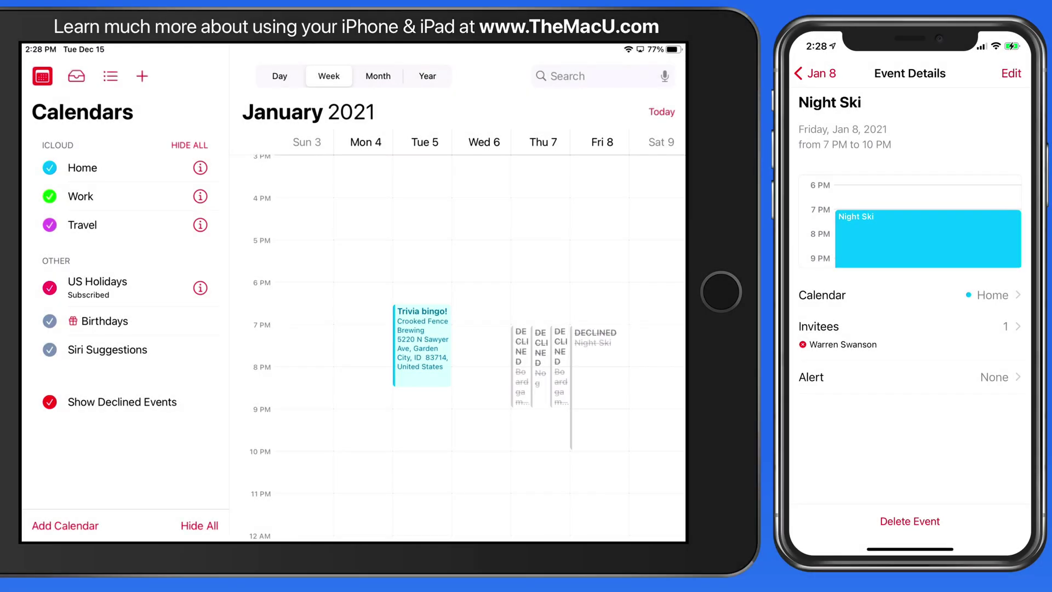
{"action": "left_click", "coordinate": [598, 378]}
{"action": "left_click", "coordinate": [49, 402]}
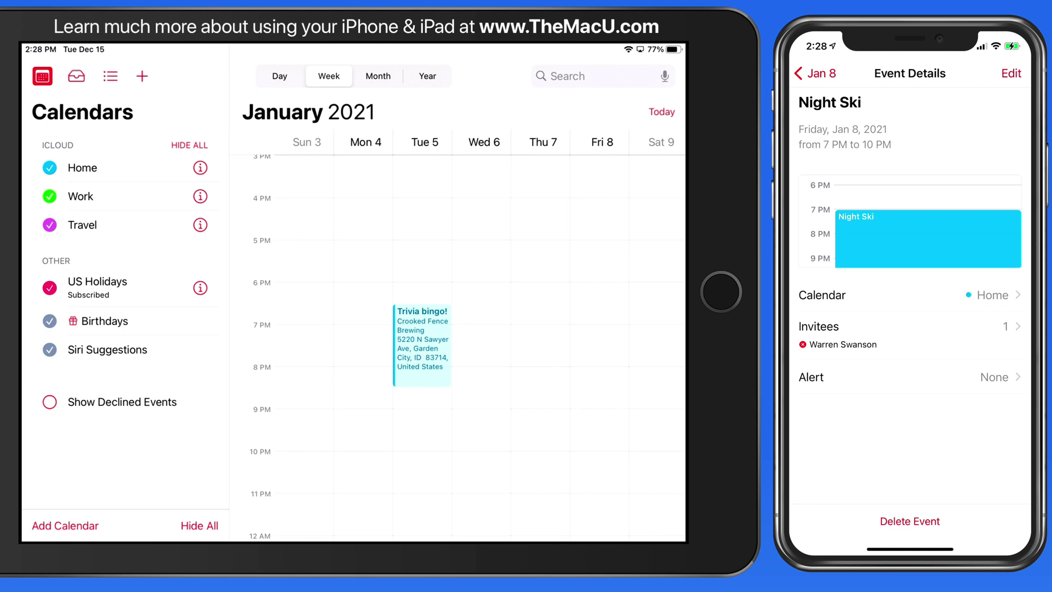
Step: Open the invitations inbox on its Replied tab
{"action": "left_click", "coordinate": [76, 75]}
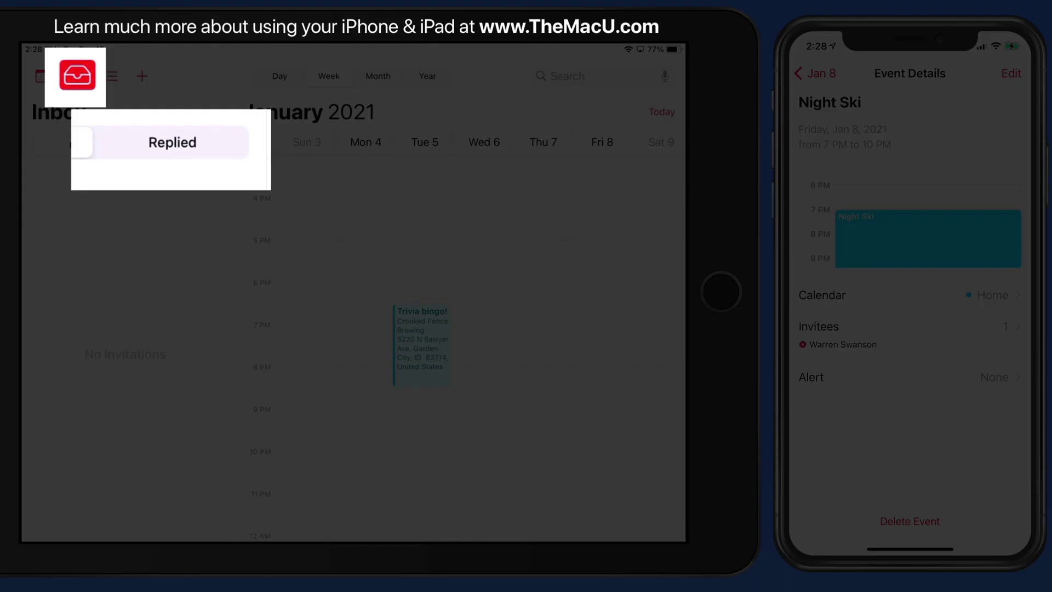